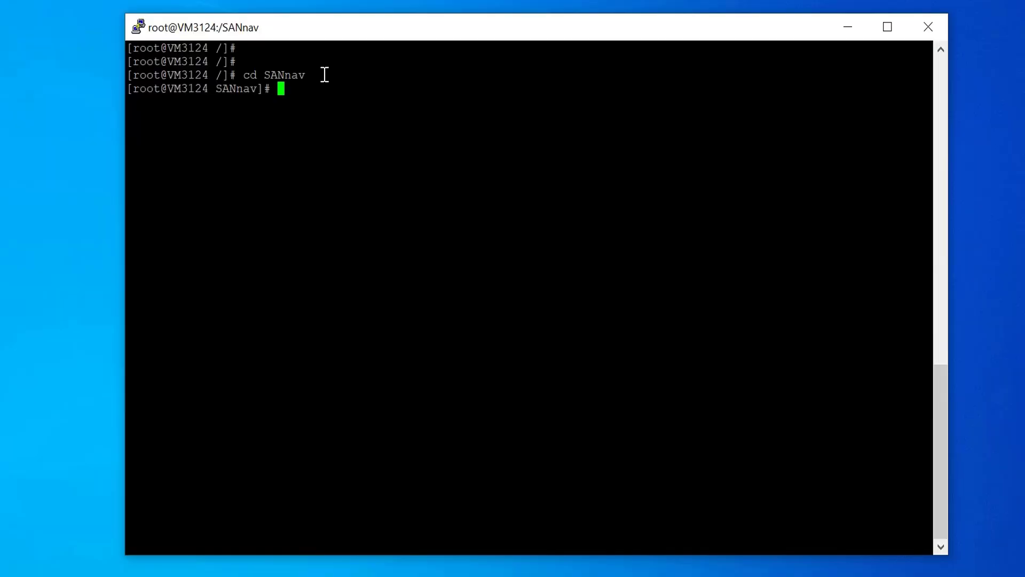
Step: Navigate from the SANnav folder into Portal_2.1.1_bld184/bin, listing each folder's contents
text(ls)
key(Return)
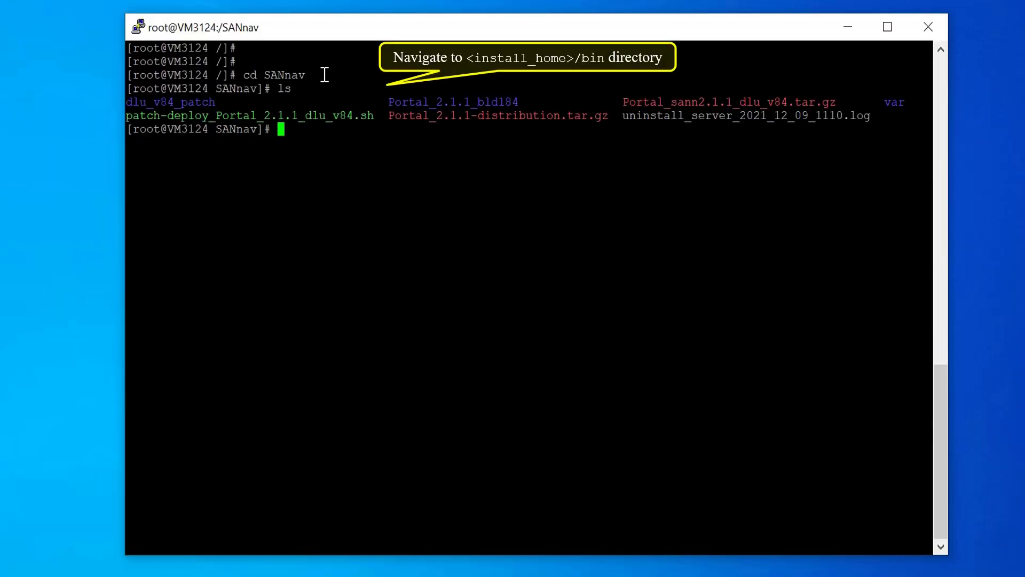
text(cd)
drag(389, 102, 515, 101)
right_click(531, 136)
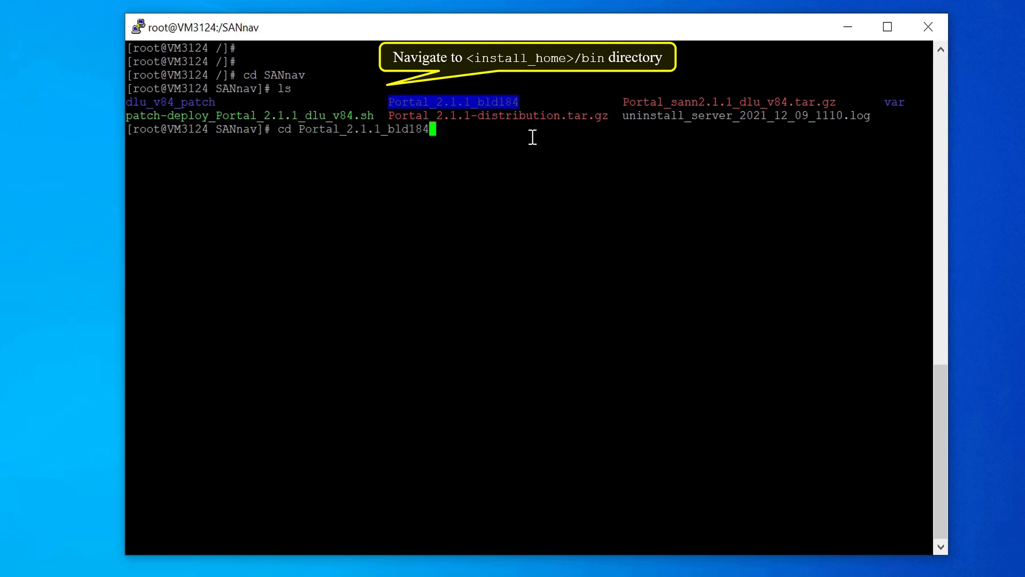
key(Return)
text(ls)
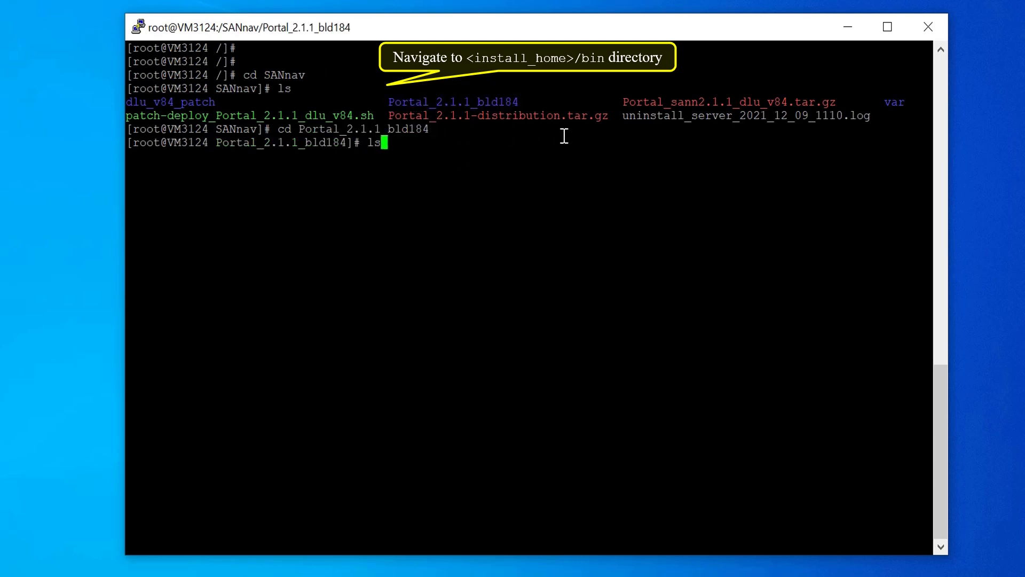
key(Return)
text(cd bin)
key(Return)
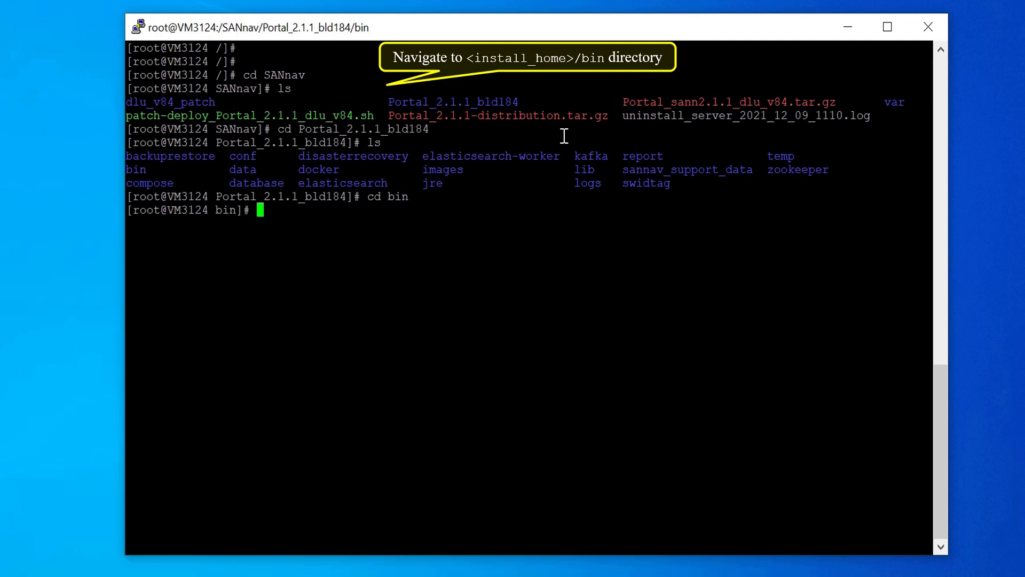
text(ls)
key(Return)
Step: Change into the backuprestore folder and list its contents
text(cd)
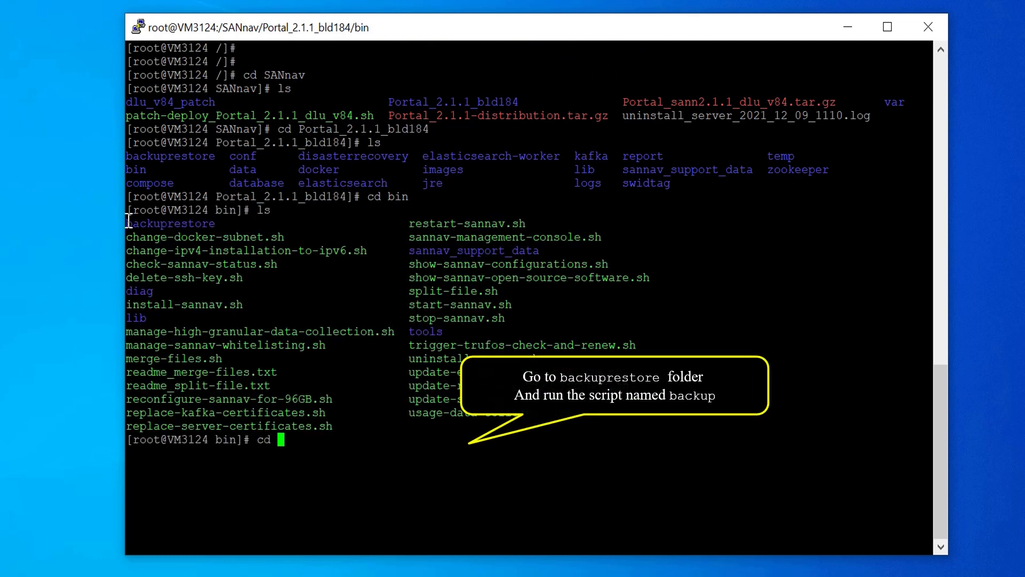
drag(127, 223, 215, 223)
right_click(518, 438)
key(Return)
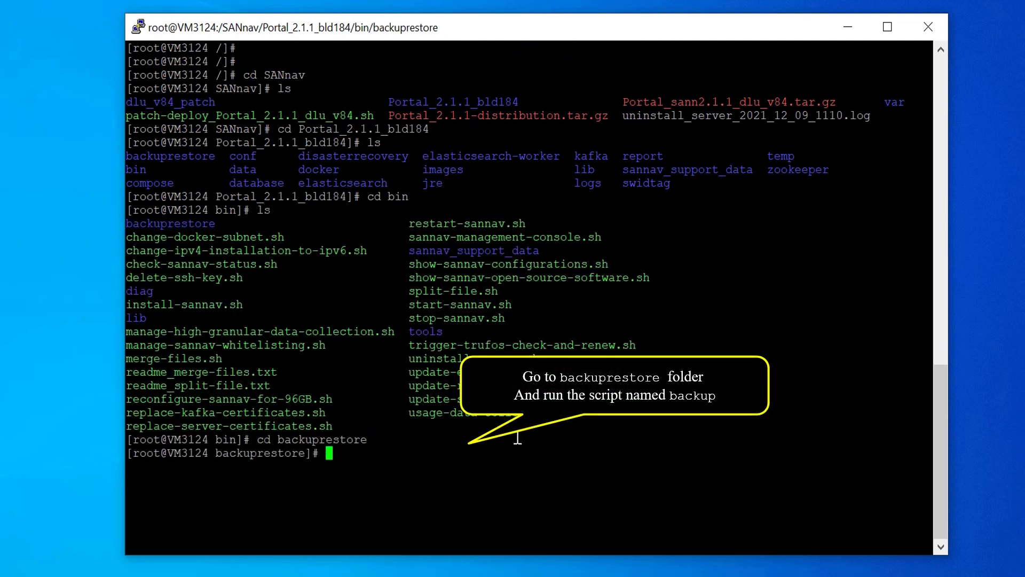
text(ls)
key(Return)
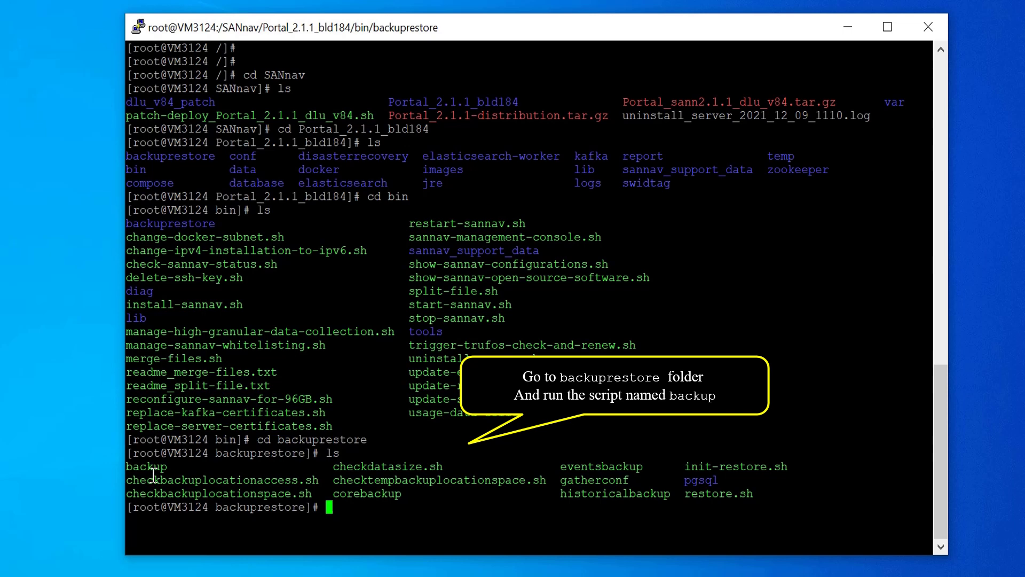
drag(129, 468, 168, 468)
key(ctrl+c)
text(./)
right_click(353, 506)
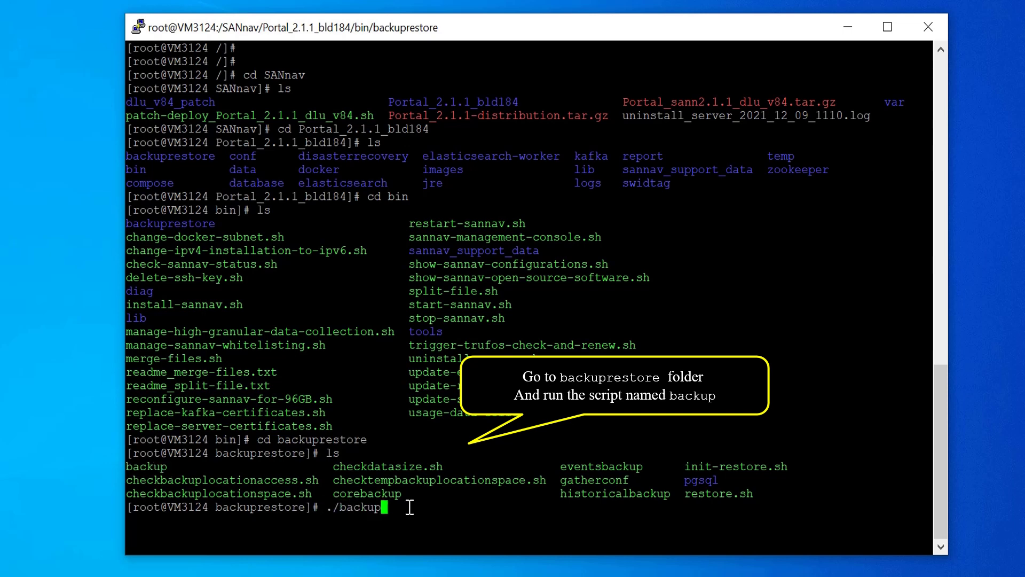
key(Return)
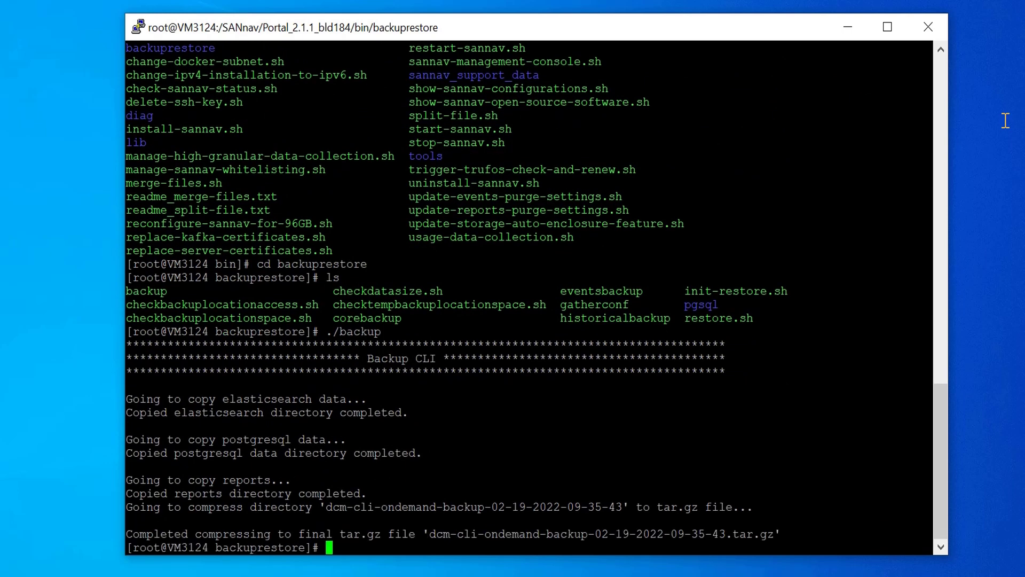
drag(688, 319, 753, 319)
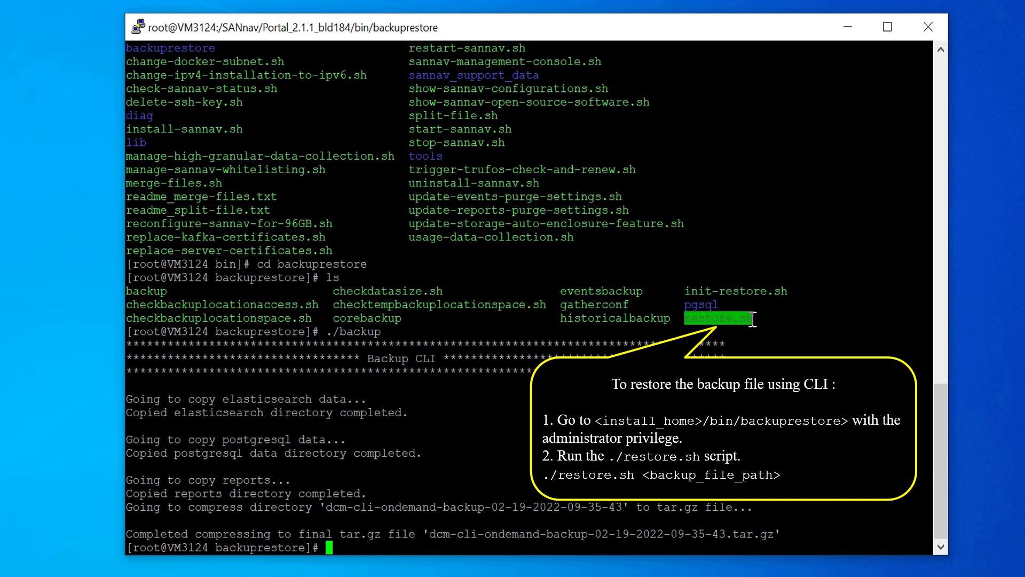
Step: Go up two levels with 'cd ..' to Portal_2.1.1_bld184 and list its contents
click(830, 345)
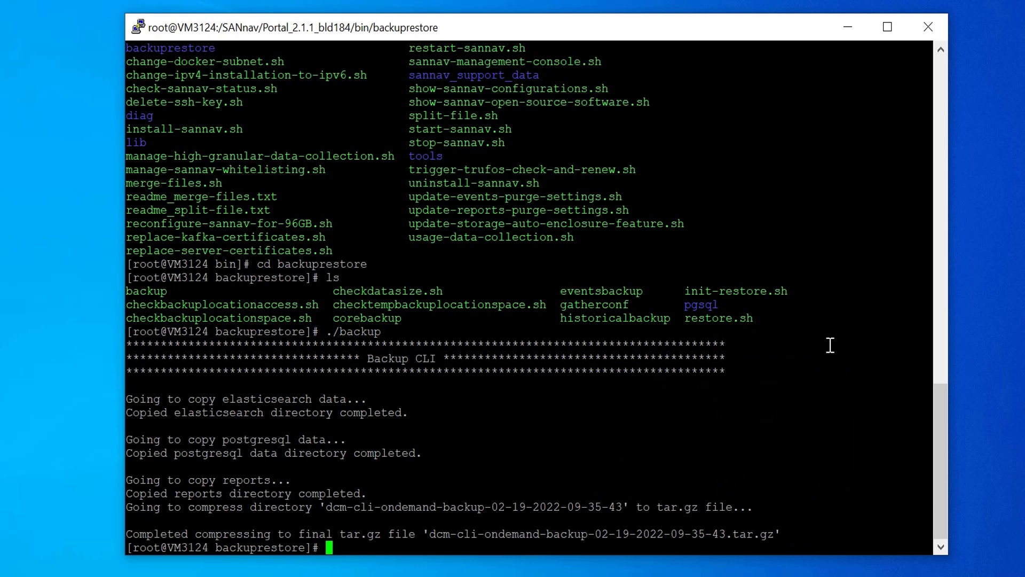
key(Return)
key(Return)
text(cd )
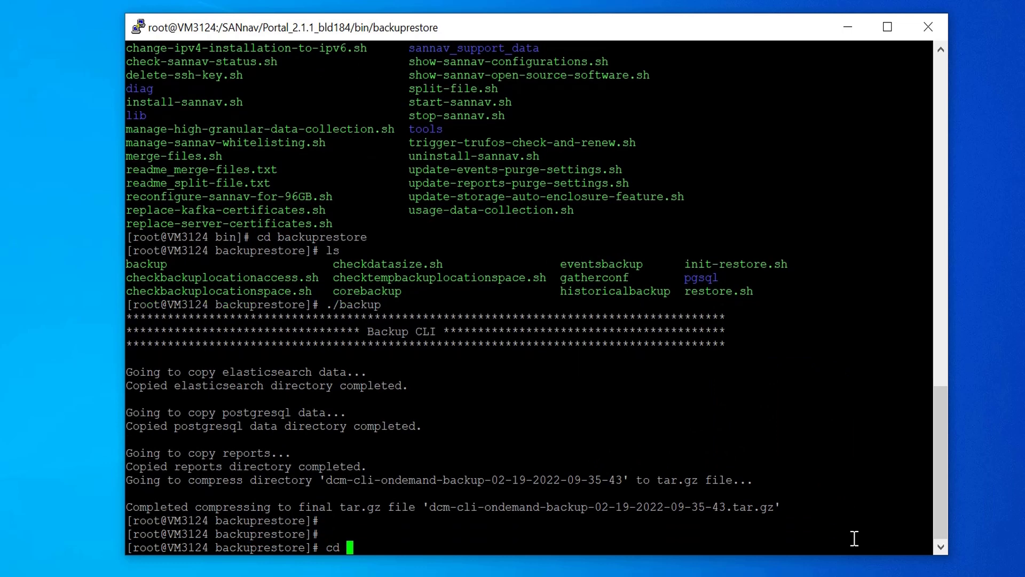
text(..)
key(Return)
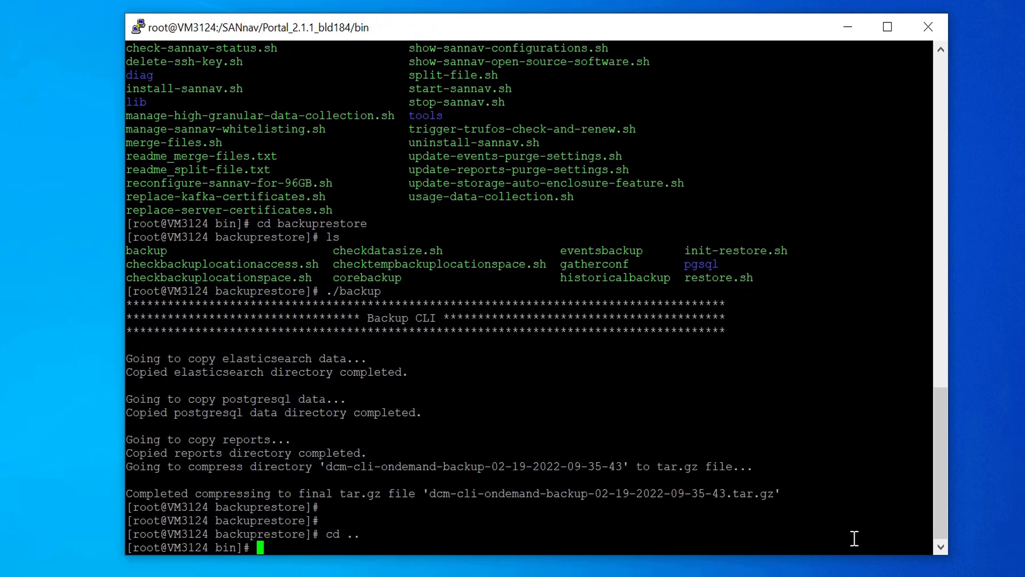
text(cd ..)
key(Return)
text(ls)
key(Return)
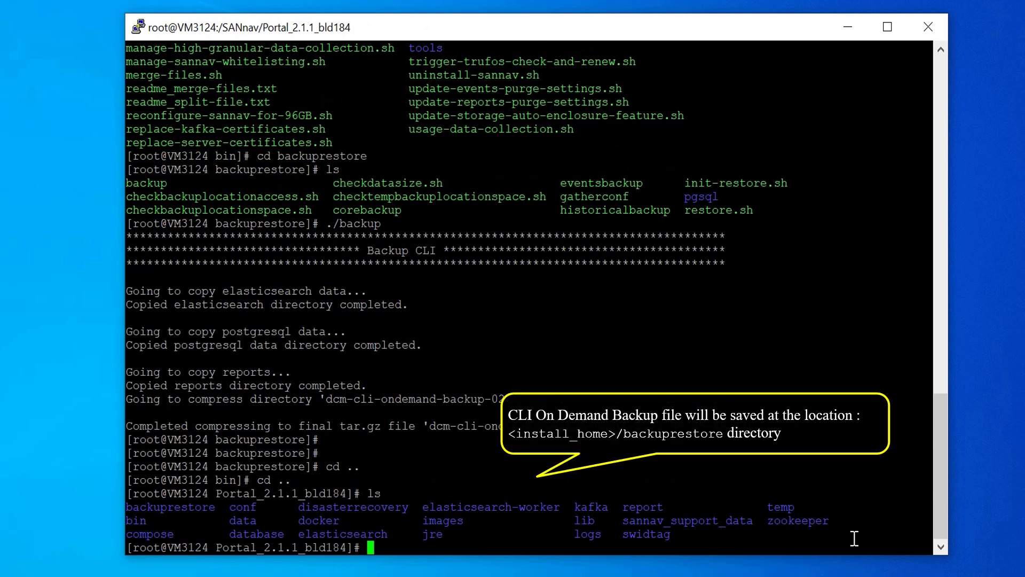
Step: Change into backuprestore and list it to see the new tar.gz backup archive
drag(127, 508, 215, 509)
key(ctrl+c)
click(395, 547)
text(cd)
right_click(394, 547)
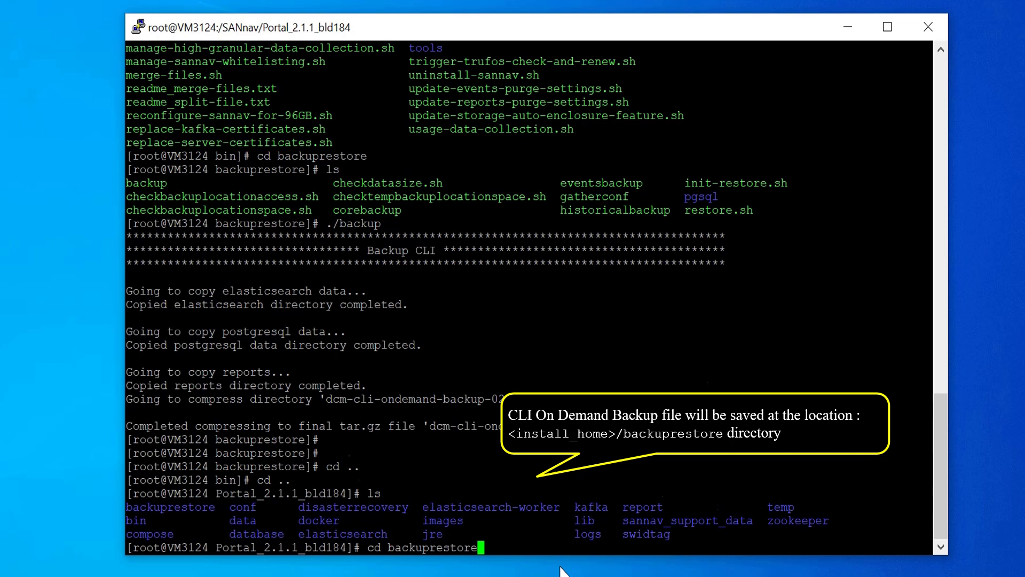
key(Return)
text(ls)
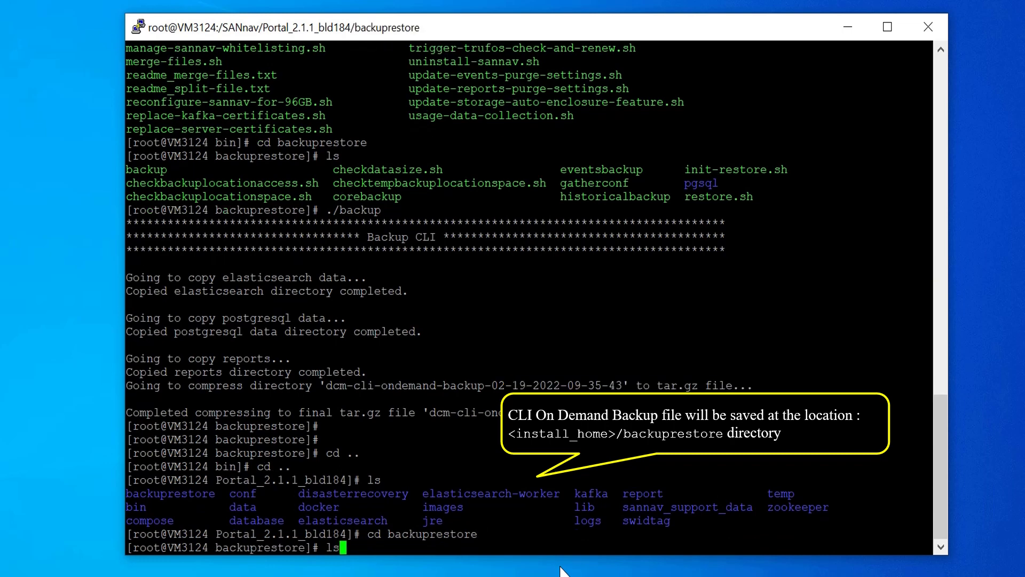
key(Return)
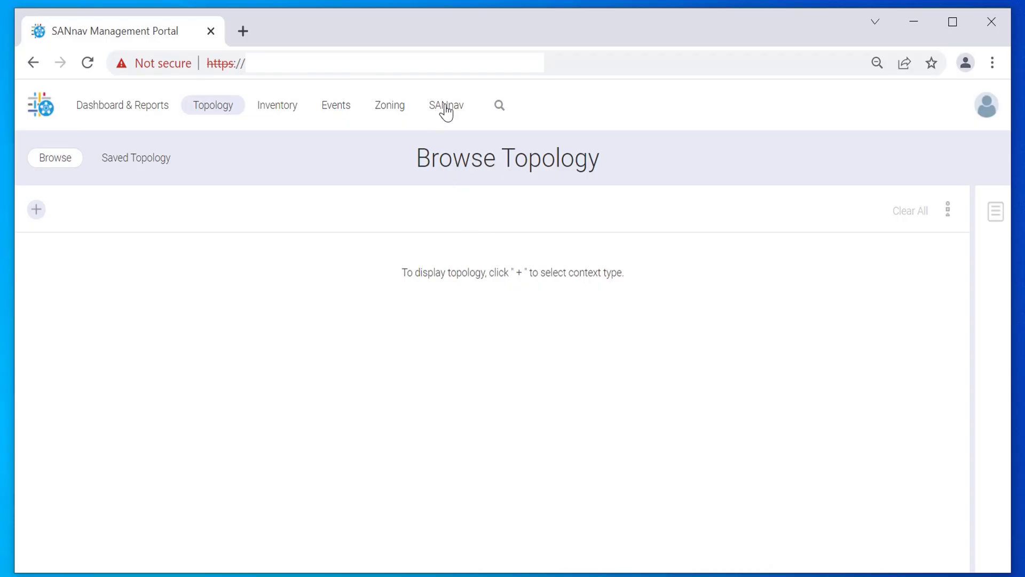
Step: In Services > SANnav Backup, enter and validate location /SANnav/Portal_2.1.1_bld184/backuprestore
click(447, 107)
click(55, 319)
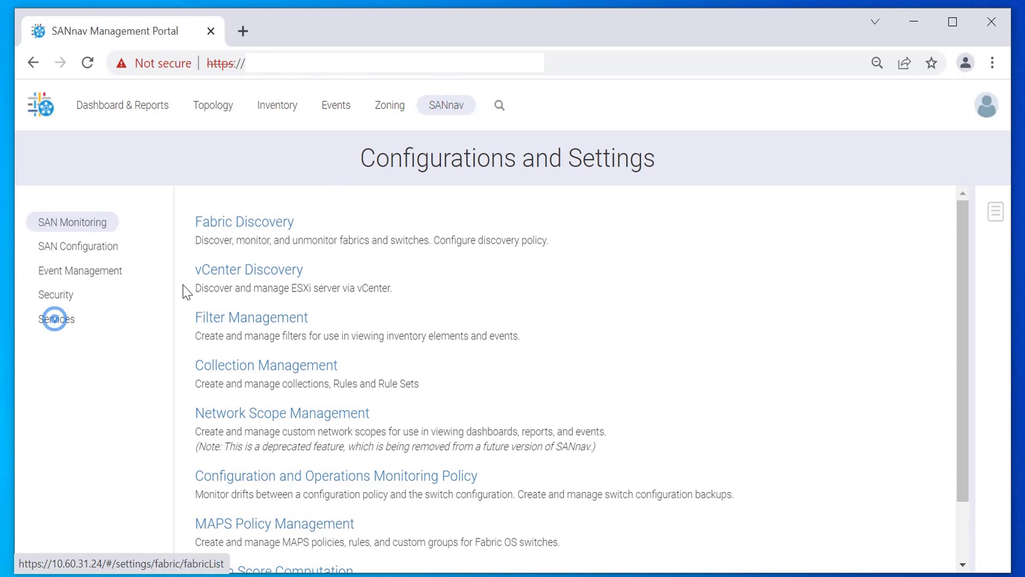
click(243, 270)
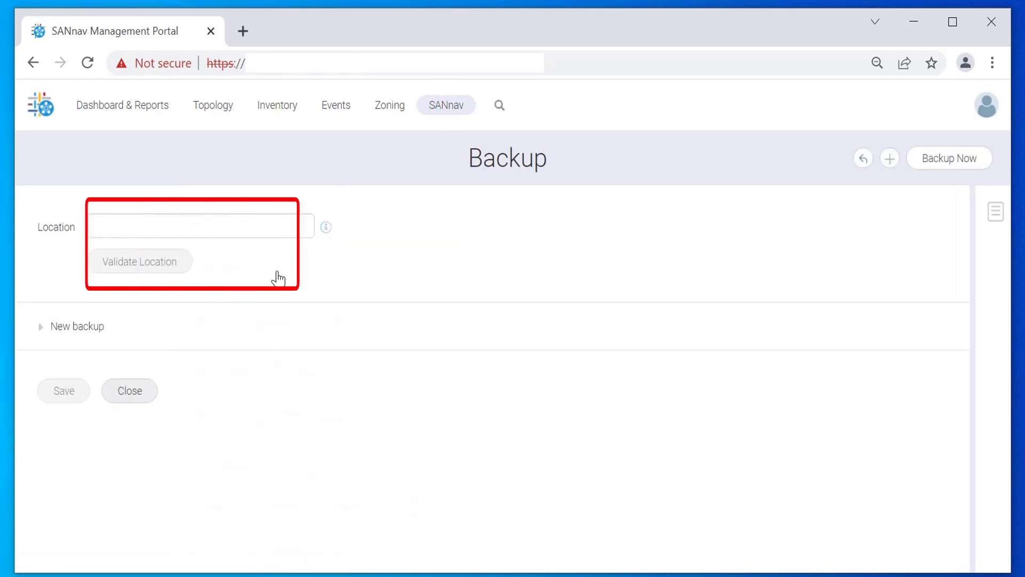
click(199, 224)
text(/SANnav/Portal_2.1.1_bld184/backuprestore)
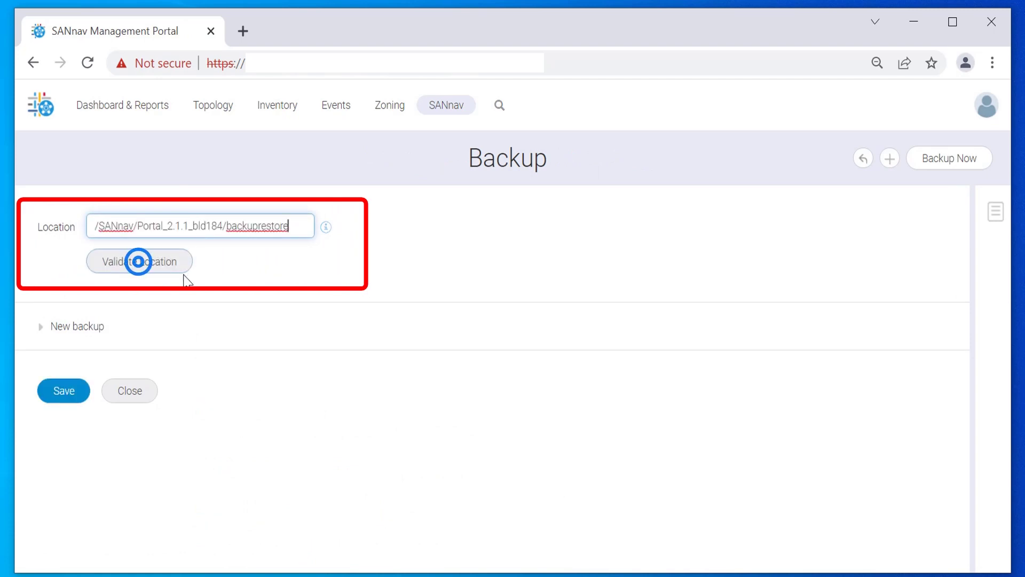
click(170, 264)
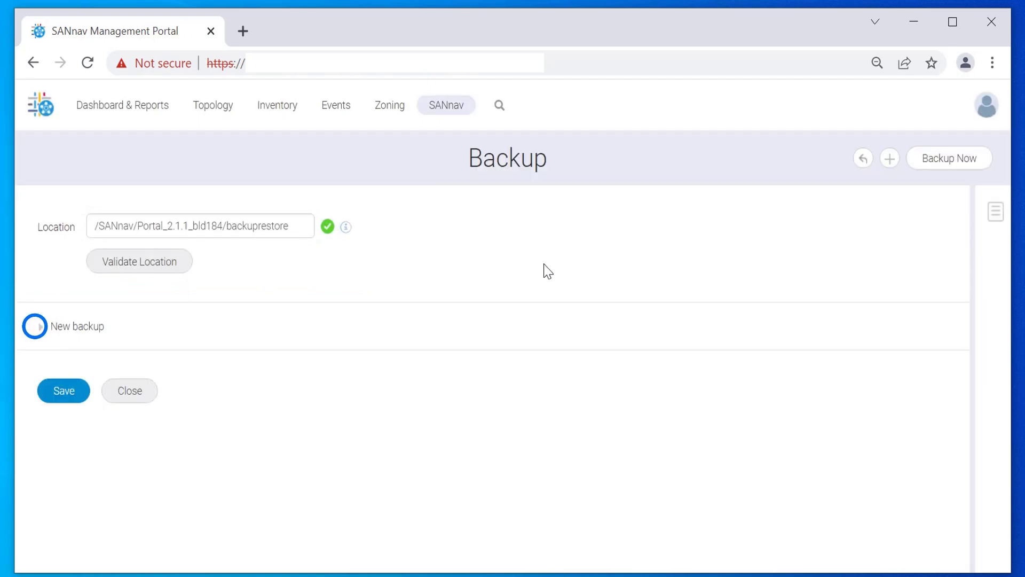
Step: Create a new backup named 'Daily backup', enable its 12:00 AM daily schedule, and save
click(42, 327)
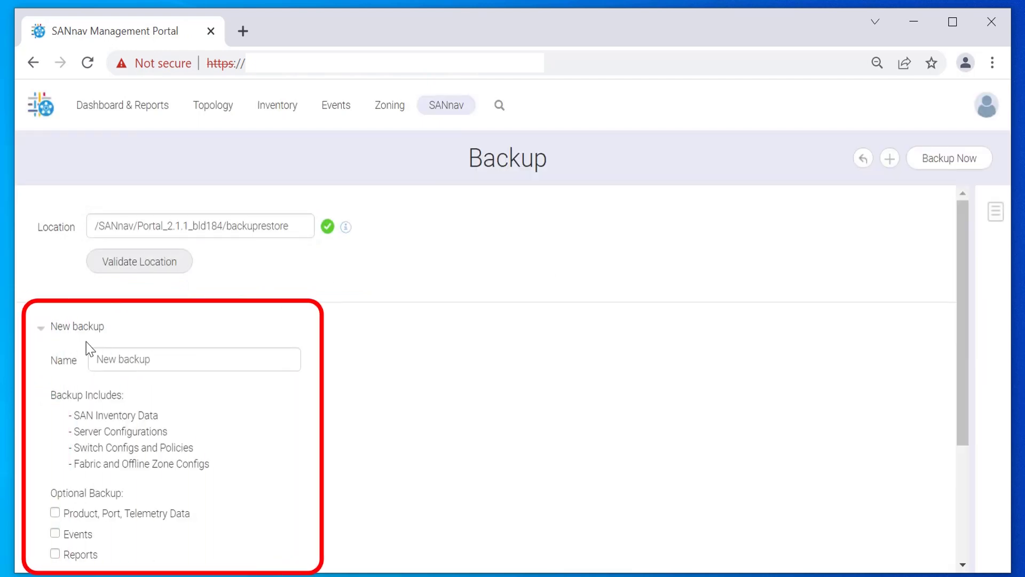
click(188, 360)
text(Daily backup)
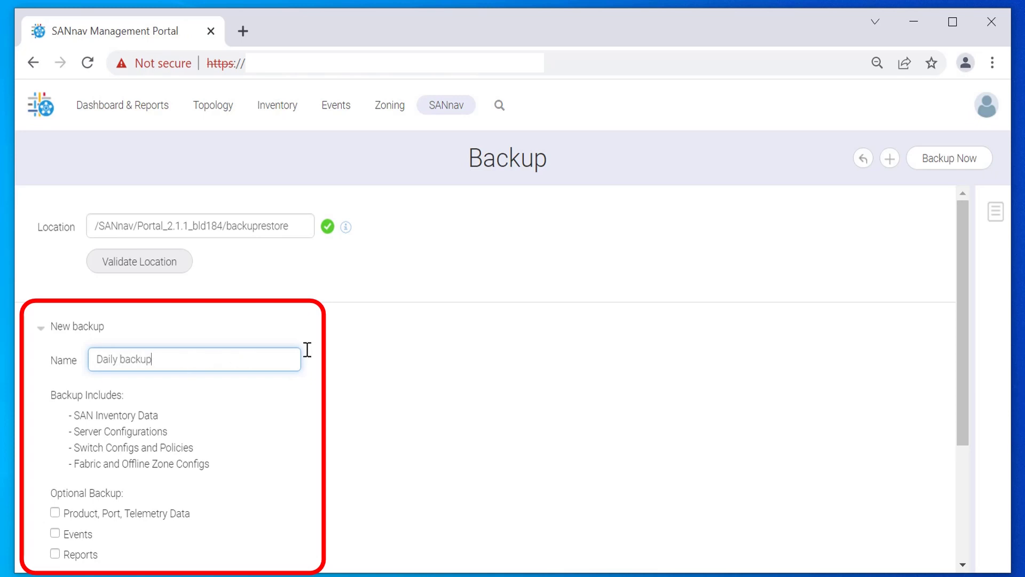
scroll(438, 336, down, 3)
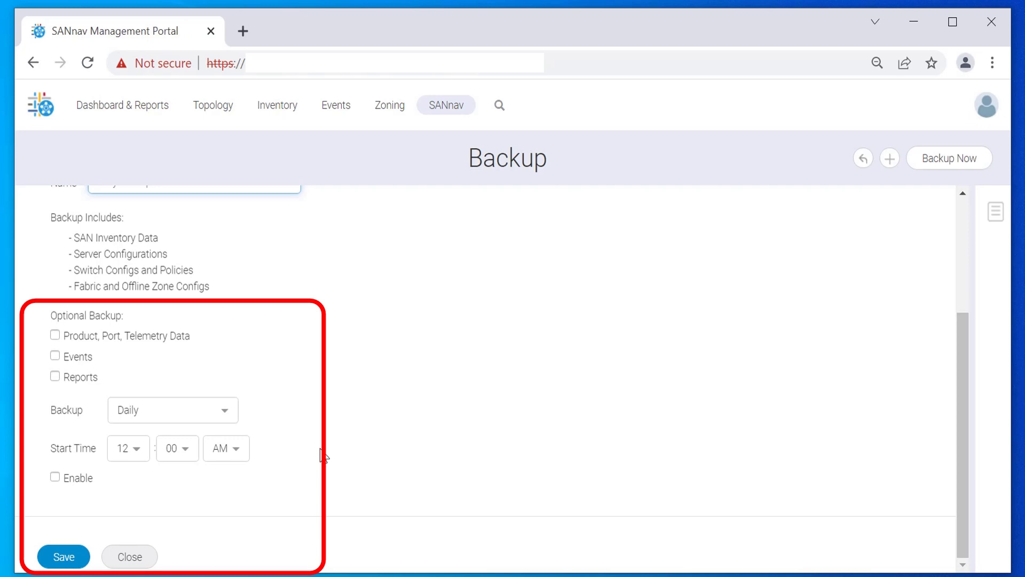
click(55, 477)
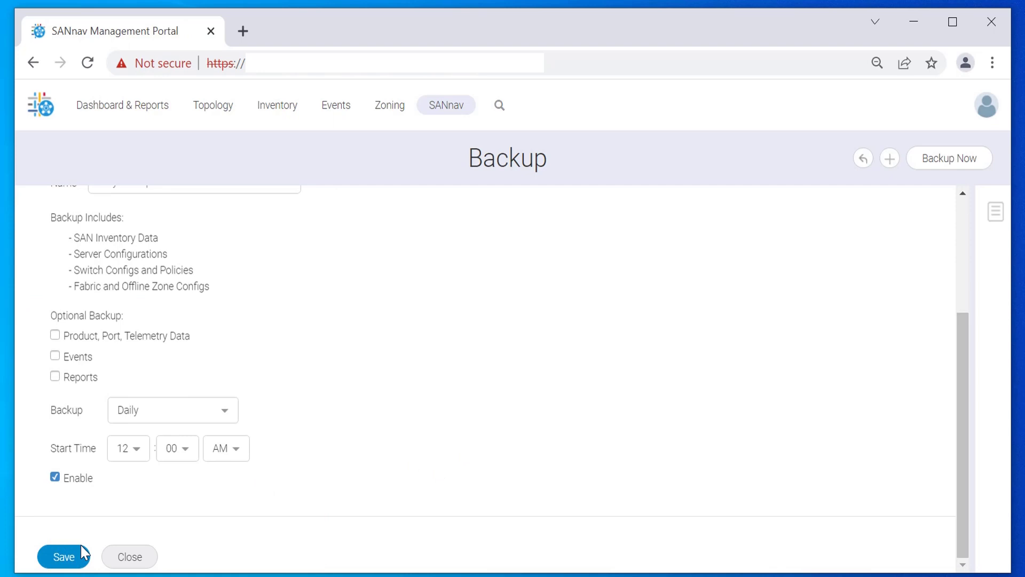
click(81, 546)
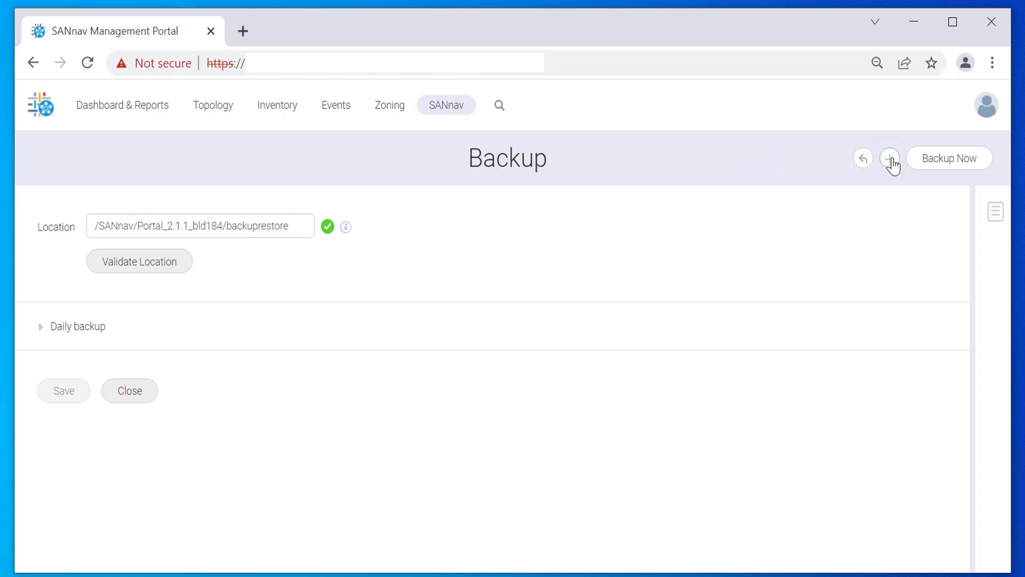
Step: Add another scheduled backup entry and rename it from 'New backup' to 'Weekly backup'
click(890, 159)
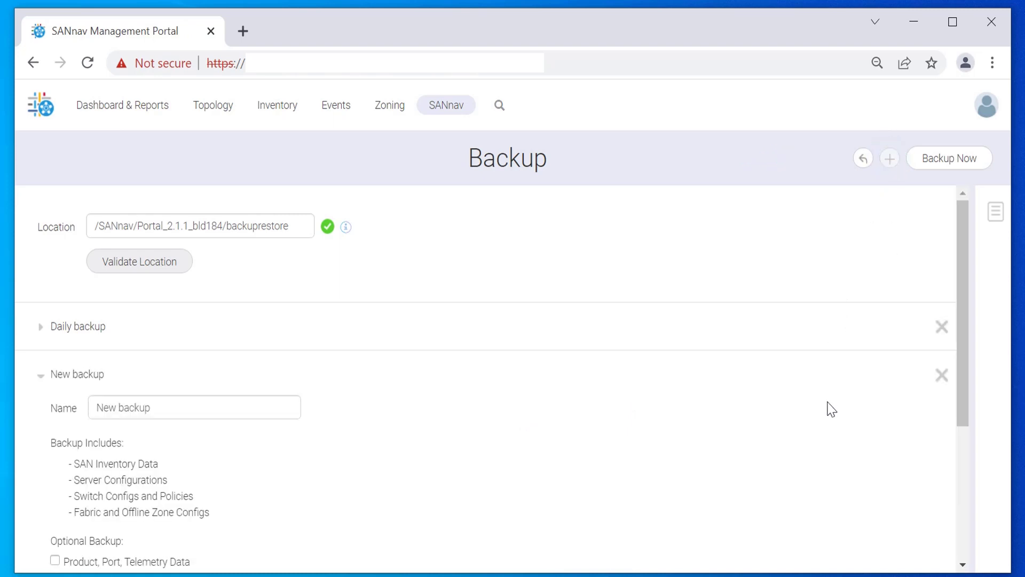
scroll(832, 410, down, 2)
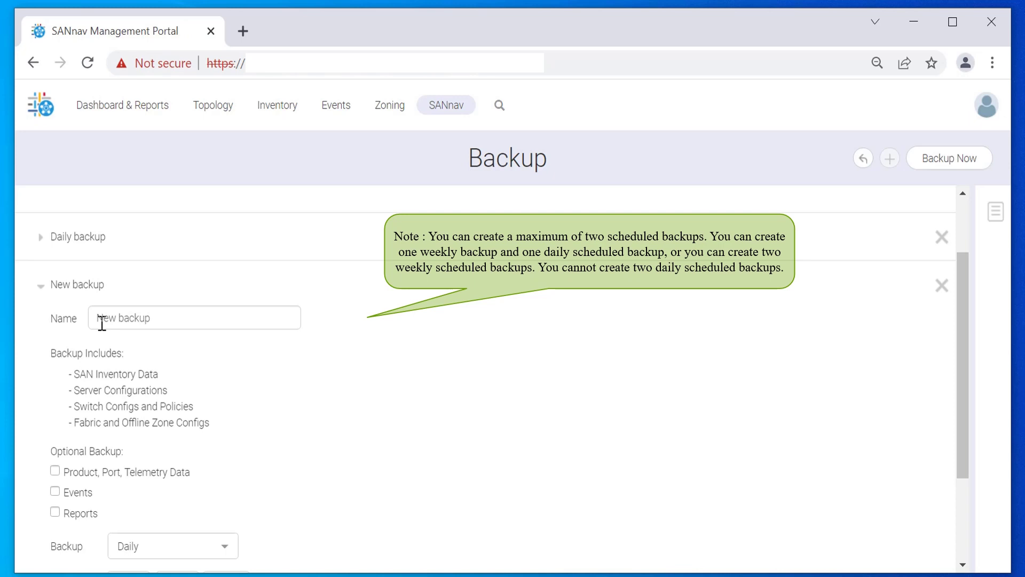
click(119, 320)
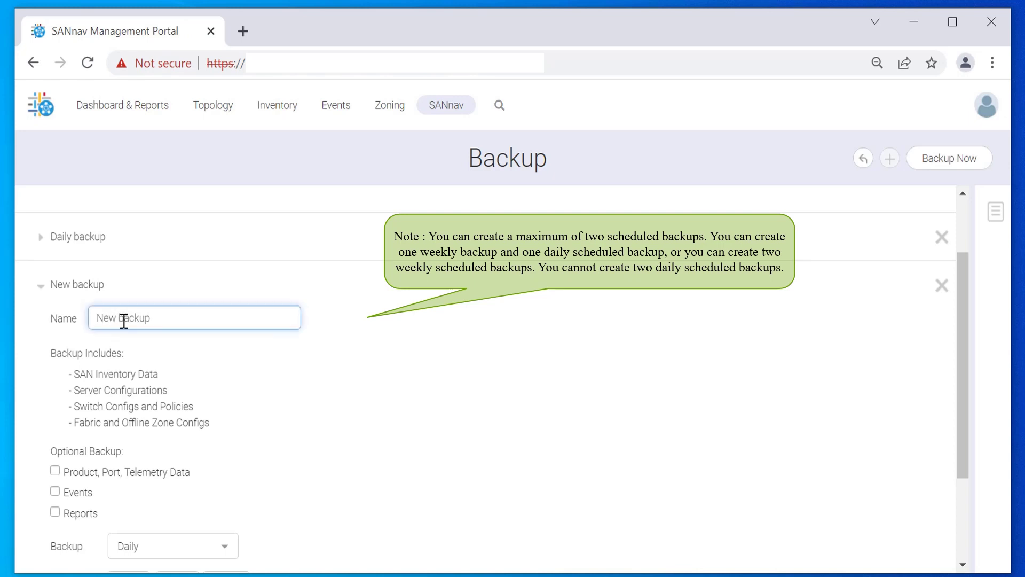
key(BackSpace)
key(BackSpace)
key(BackSpace)
key(BackSpace)
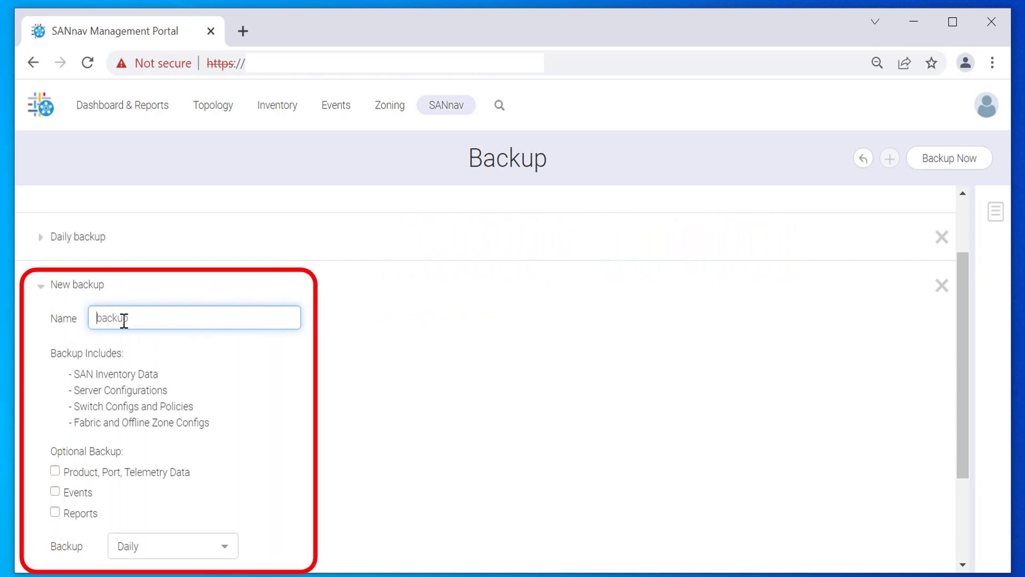
text(Weekly)
Step: Include Product/Port/Telemetry, Events and Reports, and set the frequency to Weekly
scroll(490, 414, down, 2)
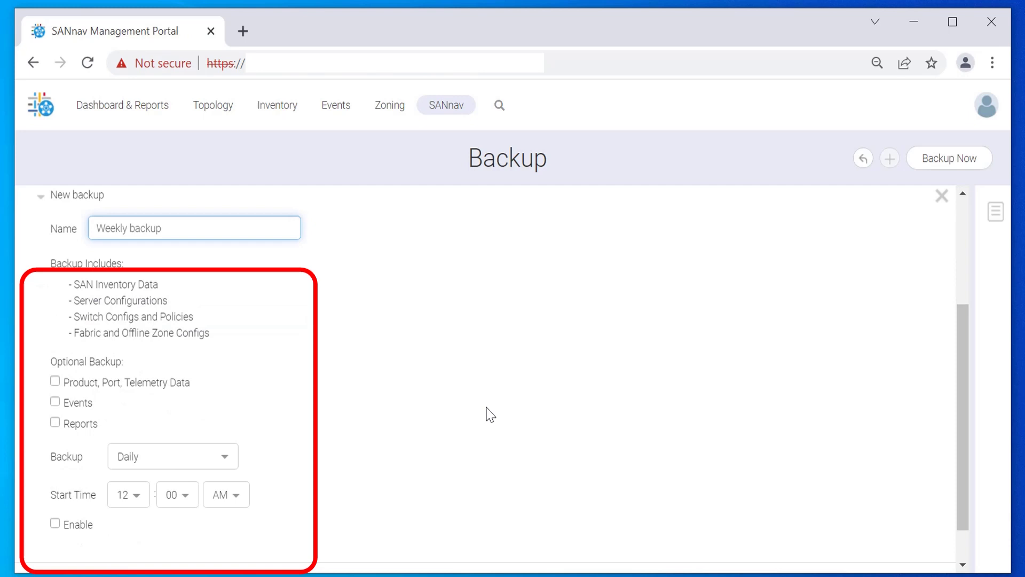
click(55, 381)
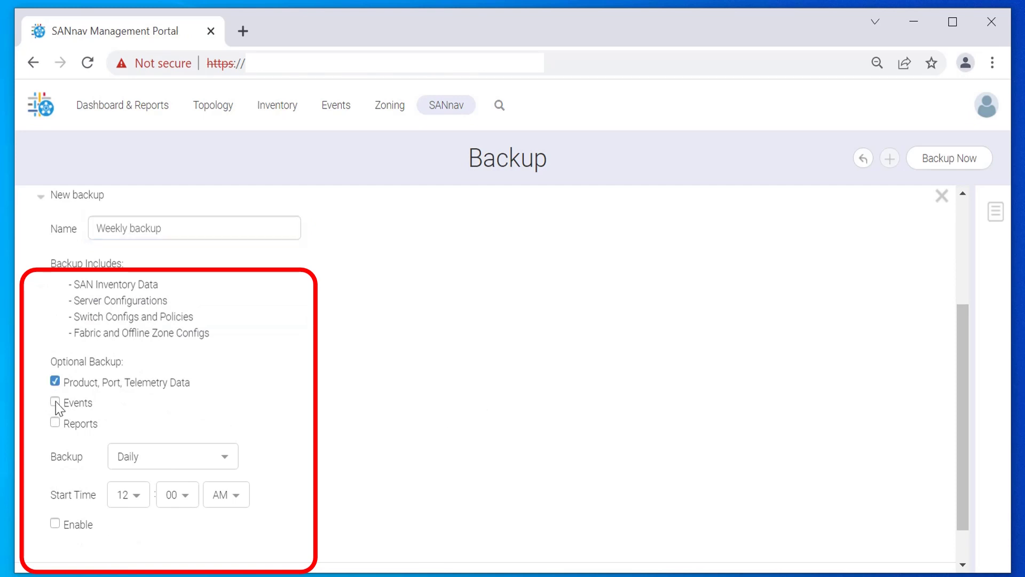
click(55, 402)
click(55, 423)
click(198, 464)
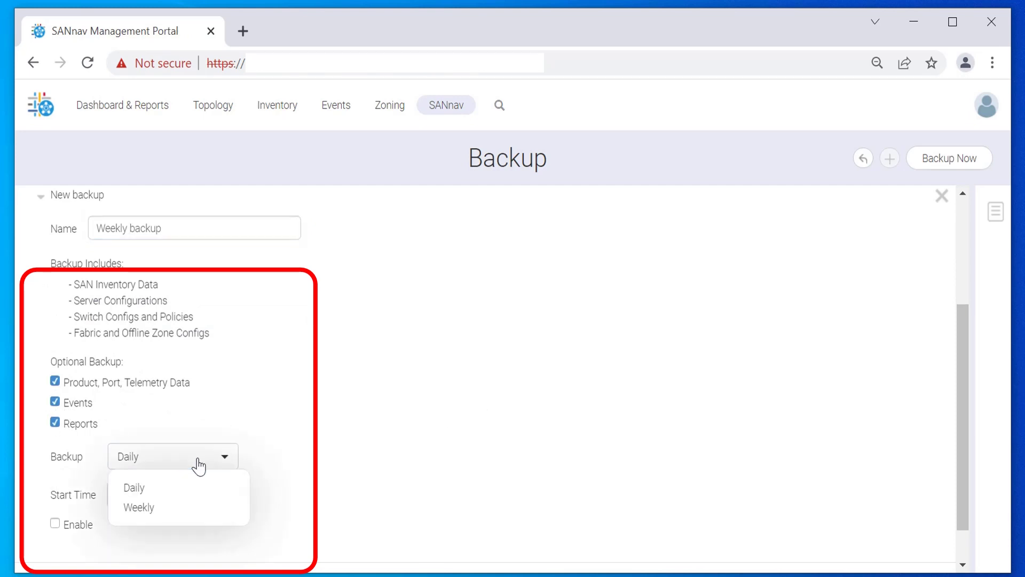
click(145, 509)
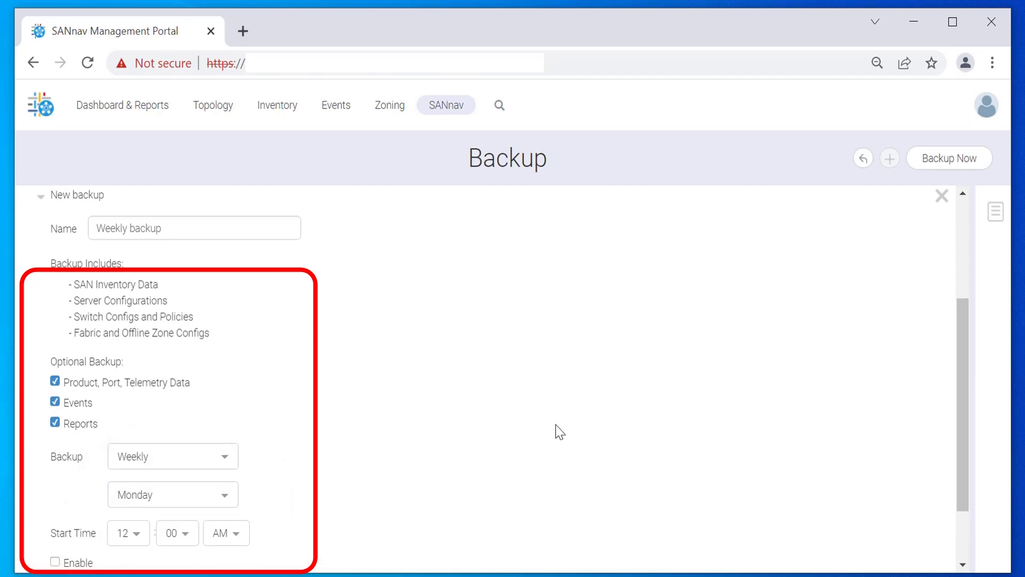
Step: Set the start time to 03:15 AM, enable the Weekly backup, and save it
scroll(565, 427, down, 2)
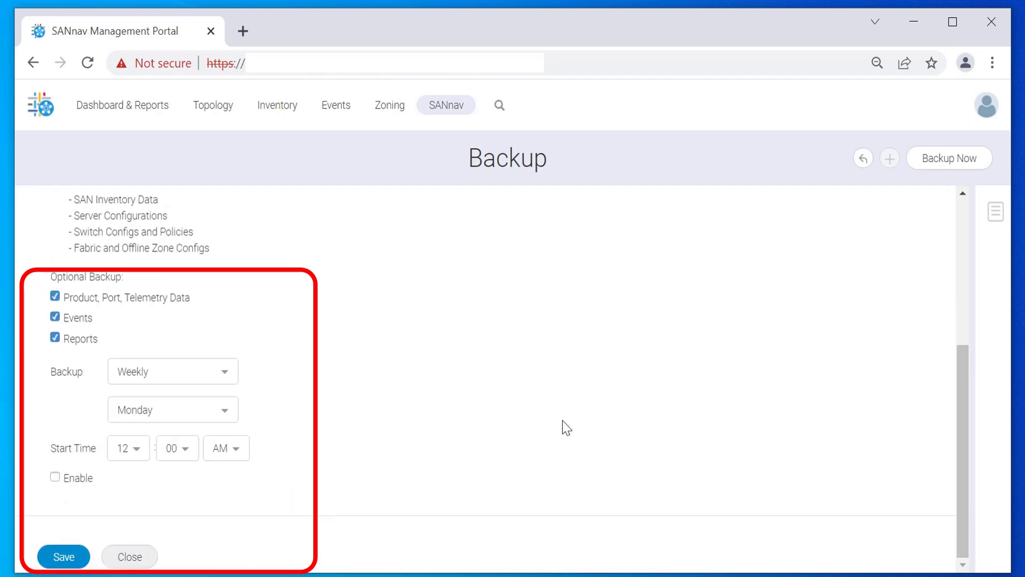
click(135, 453)
click(129, 518)
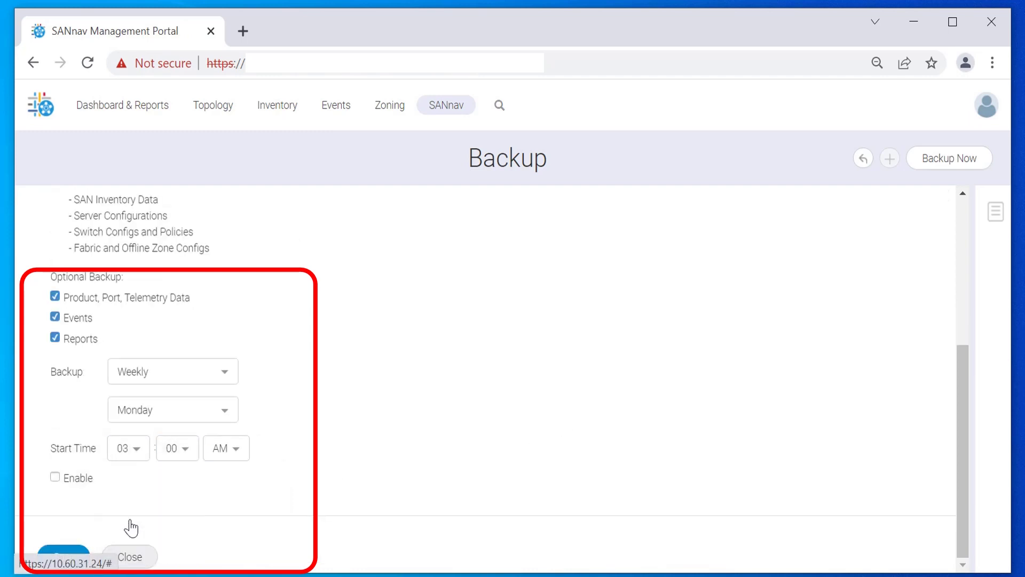
click(185, 453)
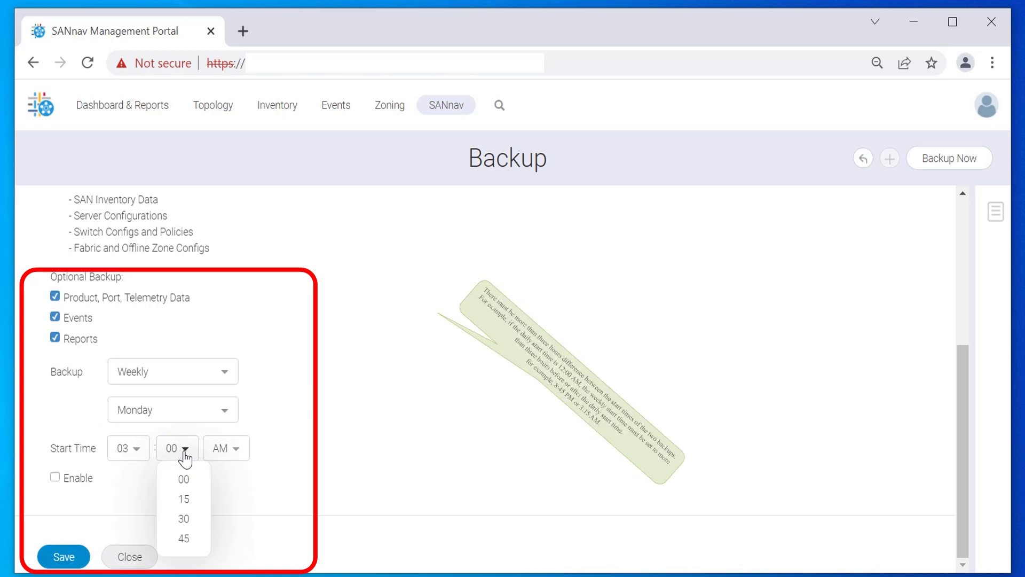
click(184, 499)
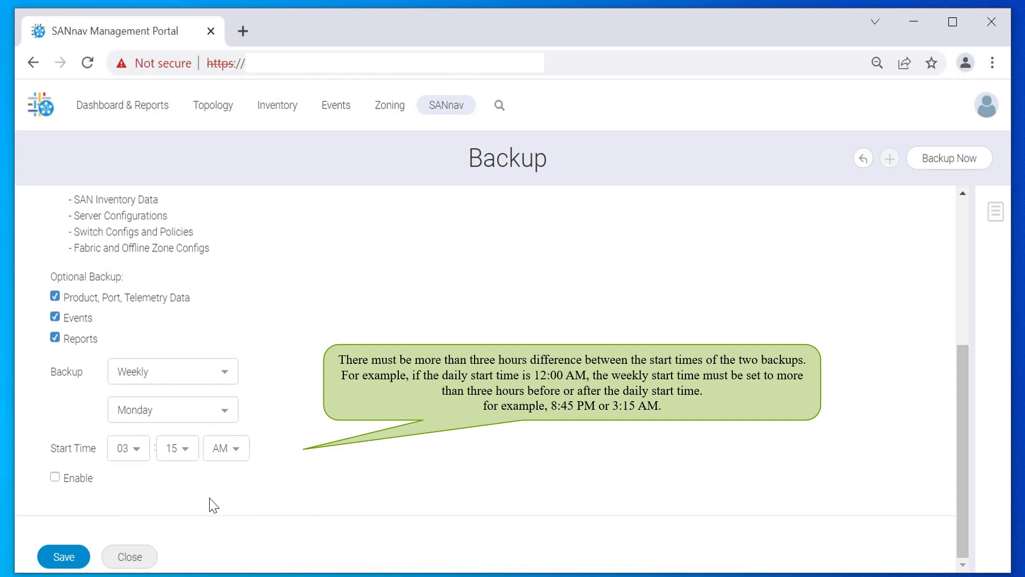
click(55, 477)
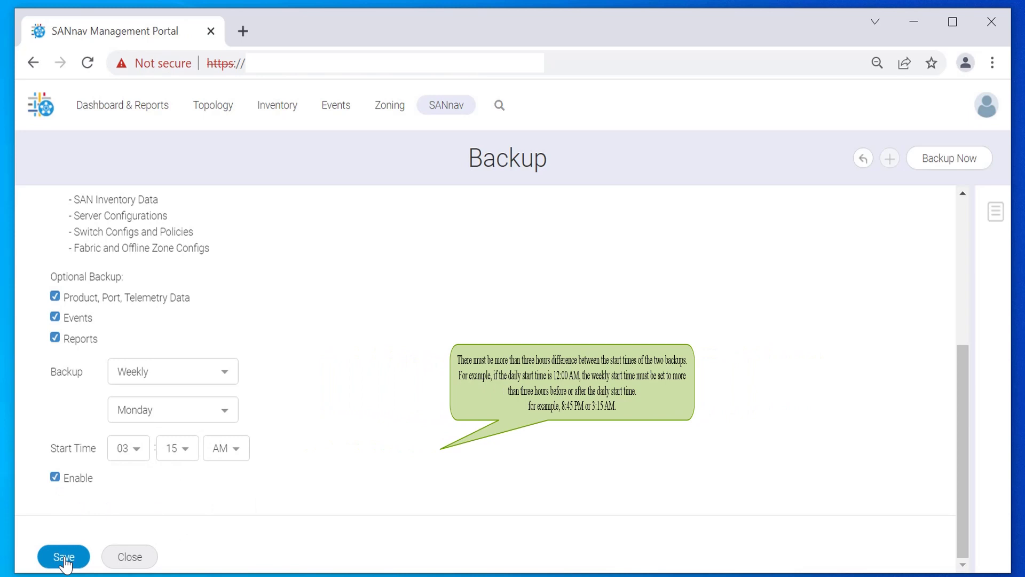
click(64, 558)
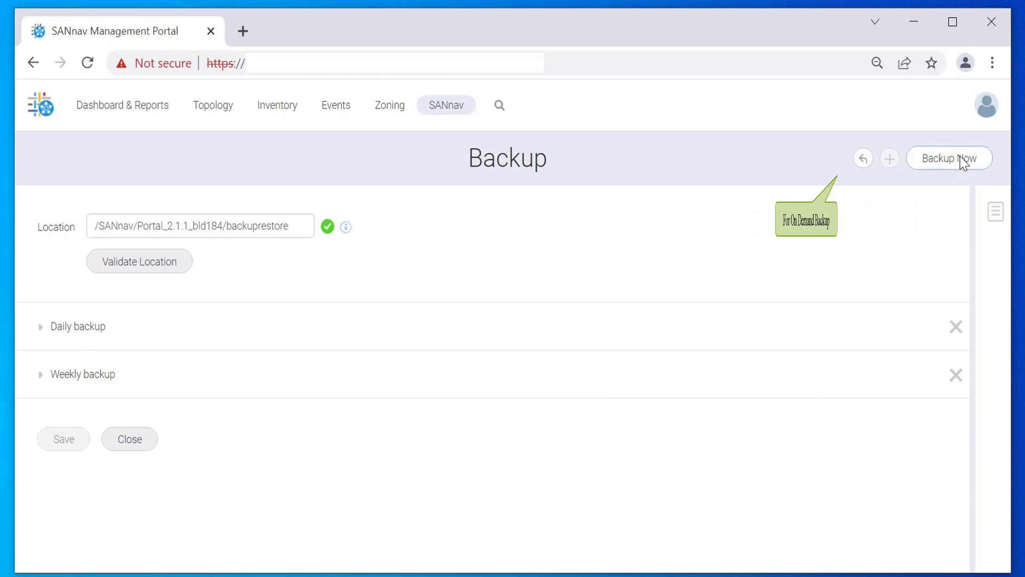
Step: Run Backup Now to the validated backuprestore path with Events and Reports, confirming the started message
click(964, 163)
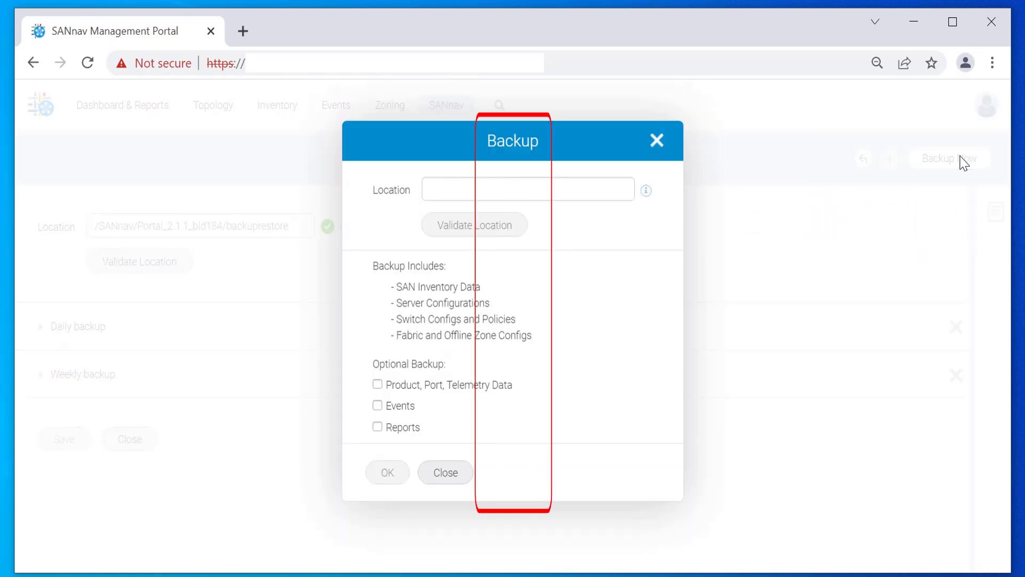
click(544, 188)
text(/SANnav/Portal_2.1.1_bld184/backuprestore)
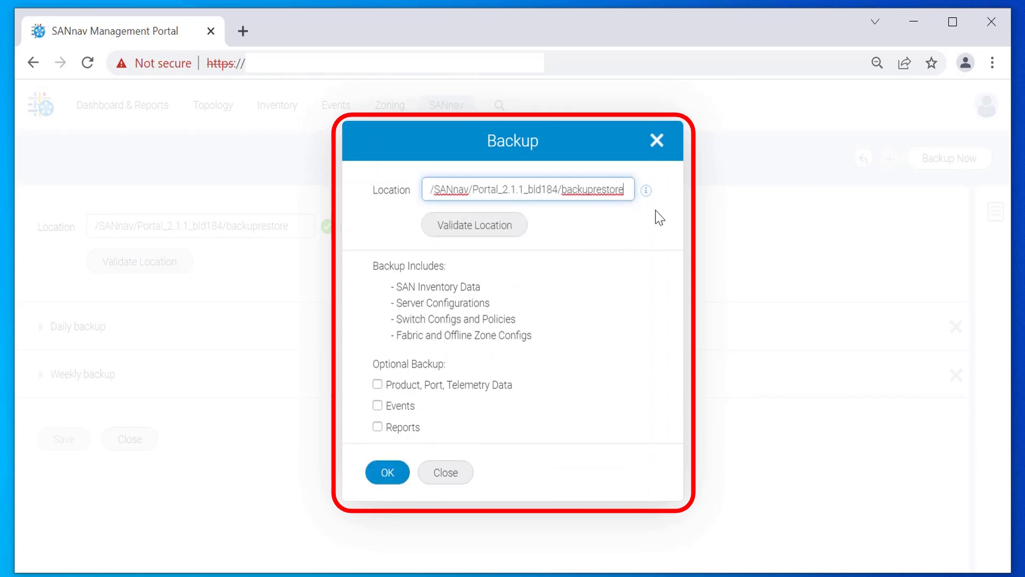
click(491, 235)
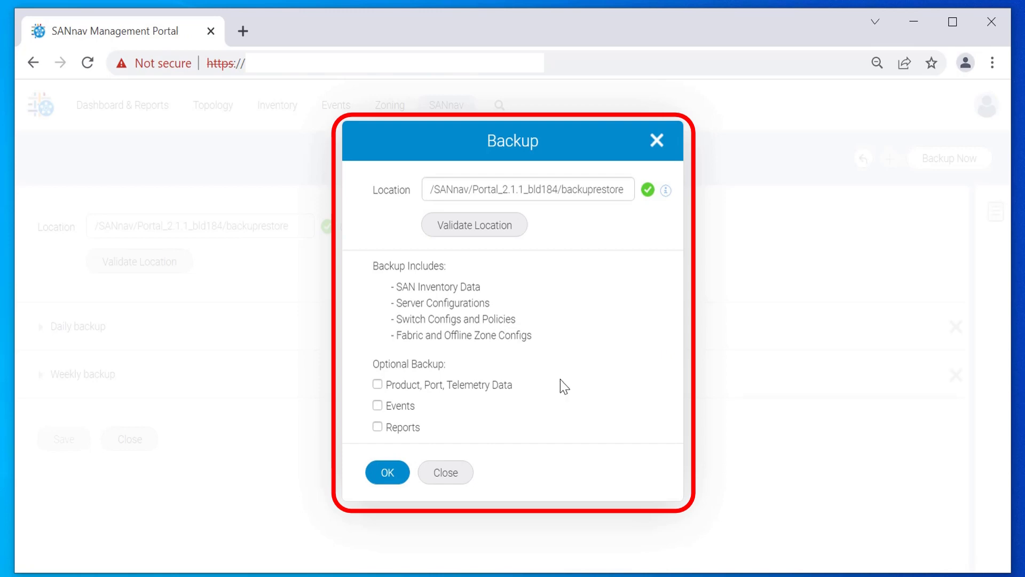
click(380, 406)
click(380, 427)
click(388, 473)
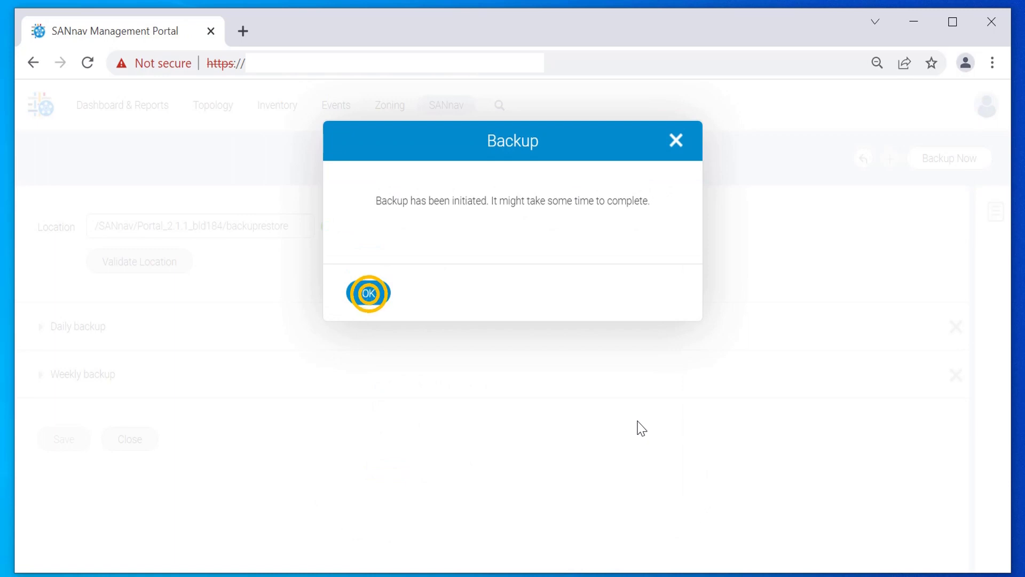
click(368, 293)
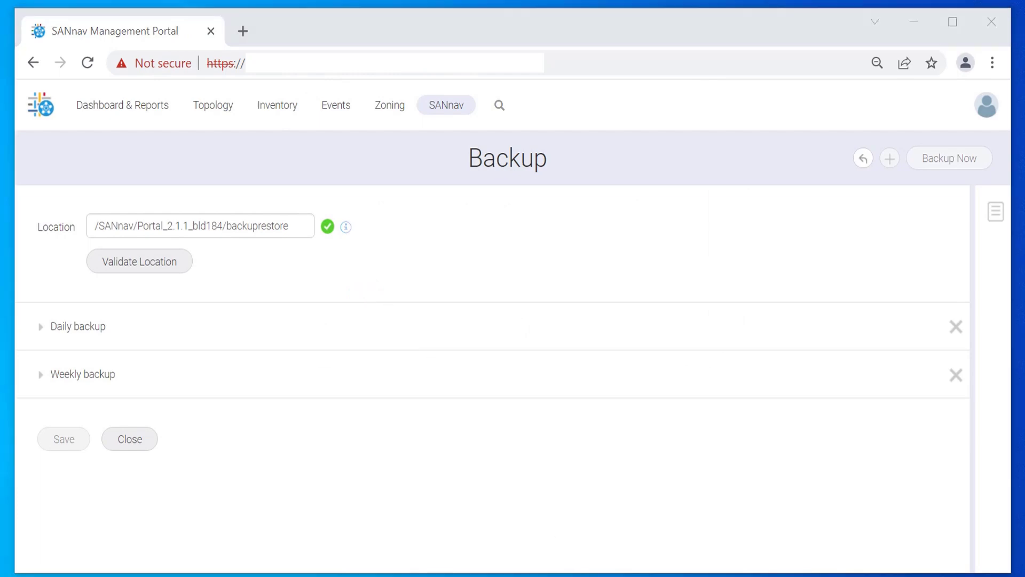
key(alt+Tab)
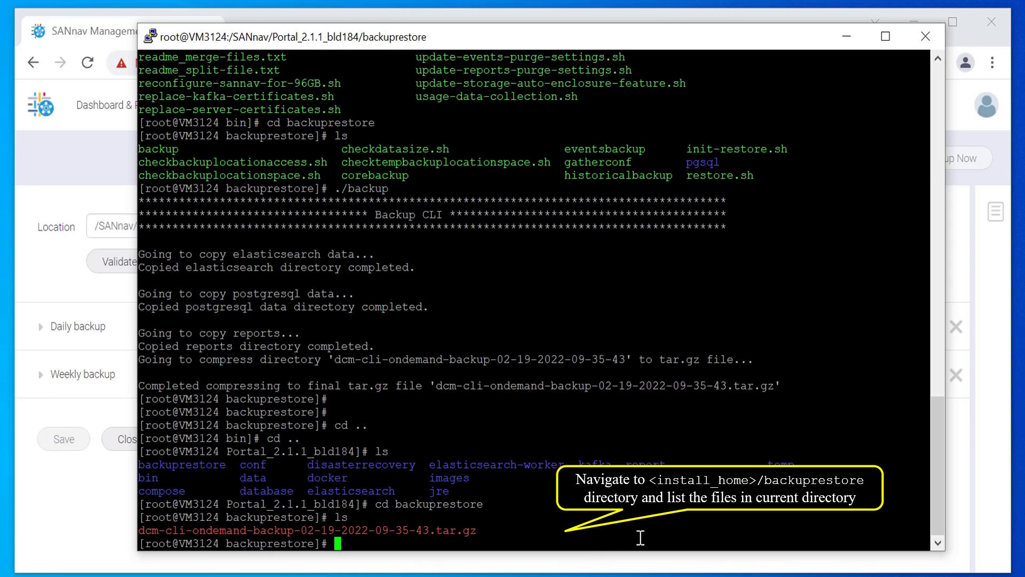
text(ls)
key(Return)
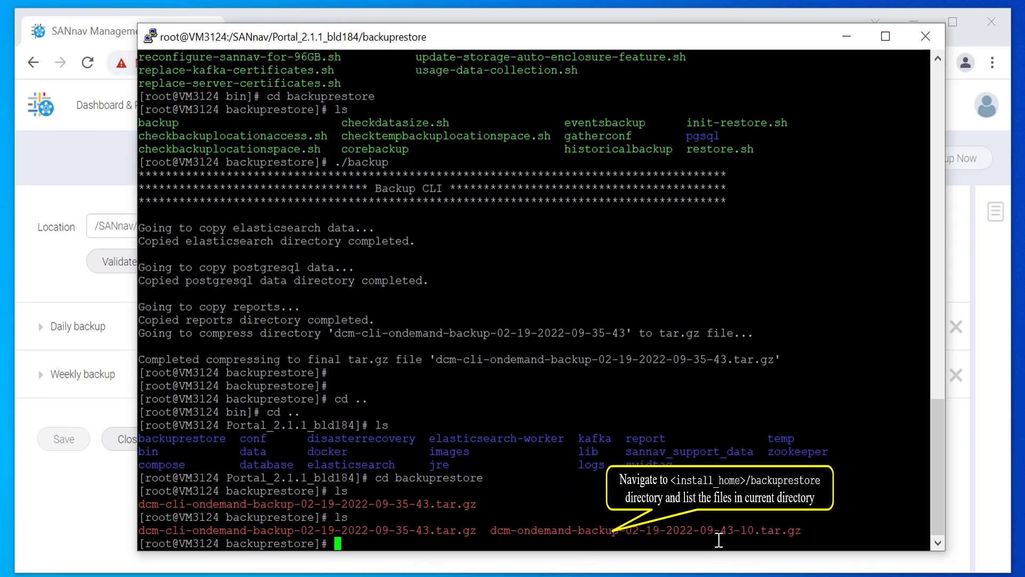